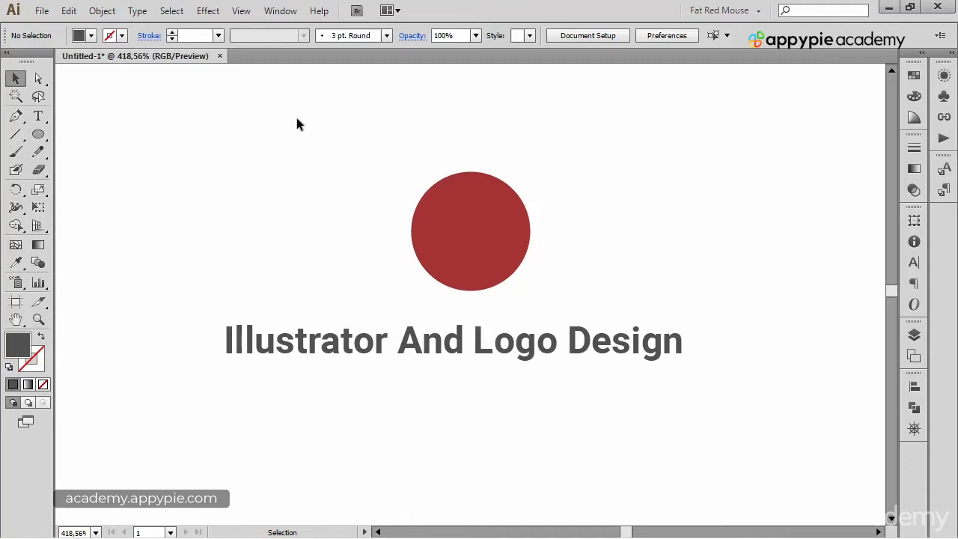
click(474, 198)
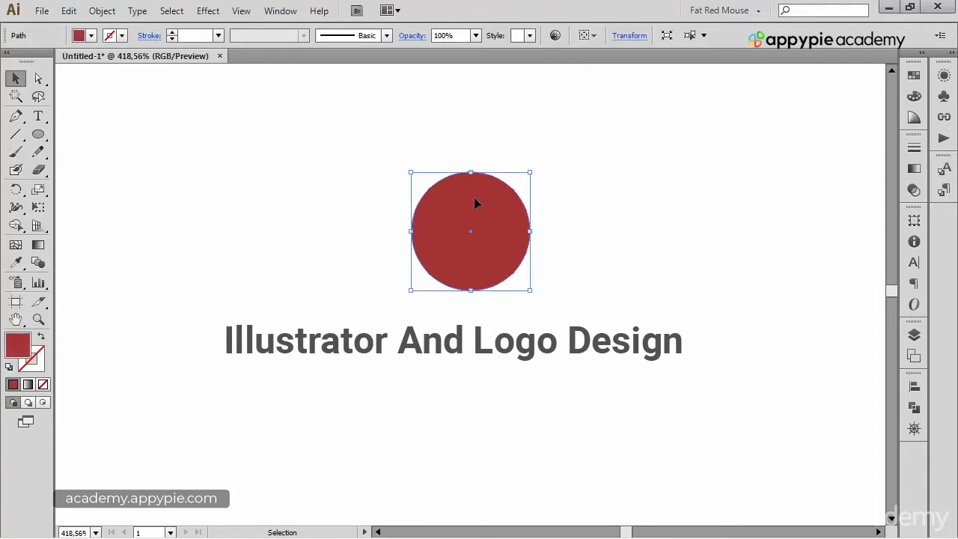
click(600, 215)
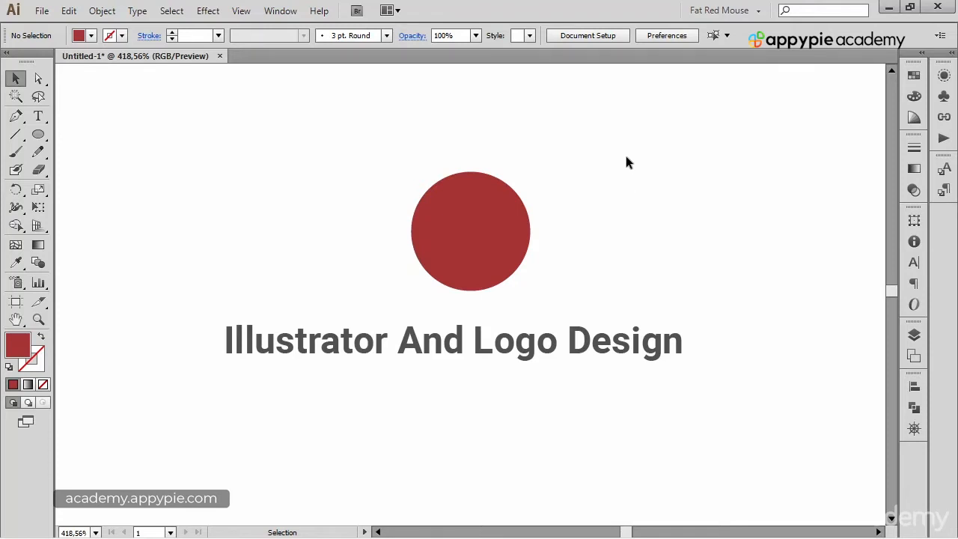
Step: Try to convert the "Illustrator And Logo Design" text to outlines
click(583, 352)
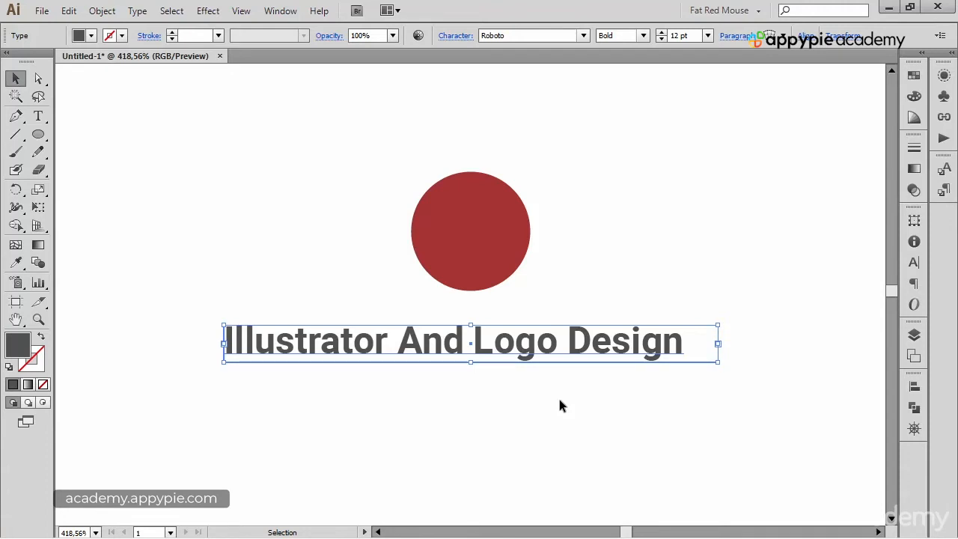
right_click(582, 347)
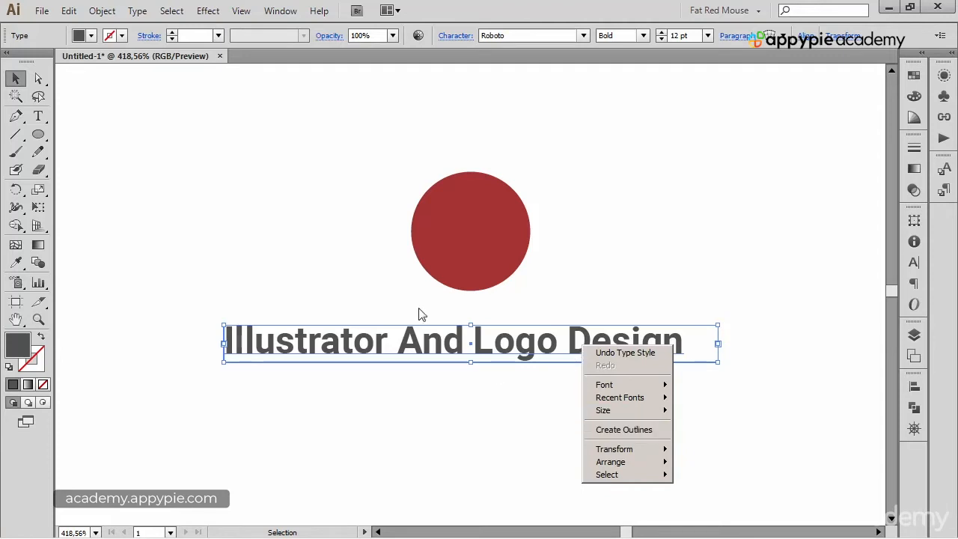
click(140, 13)
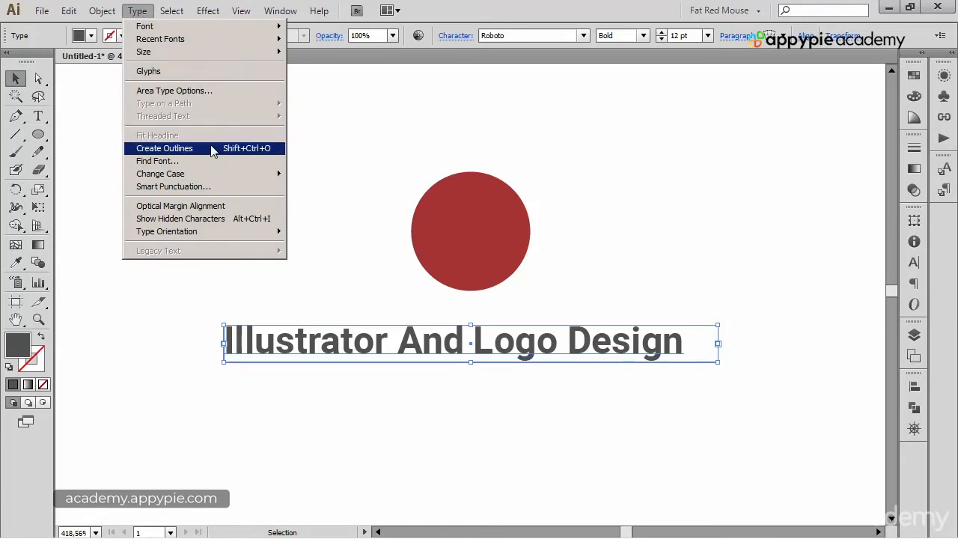
click(257, 152)
click(589, 130)
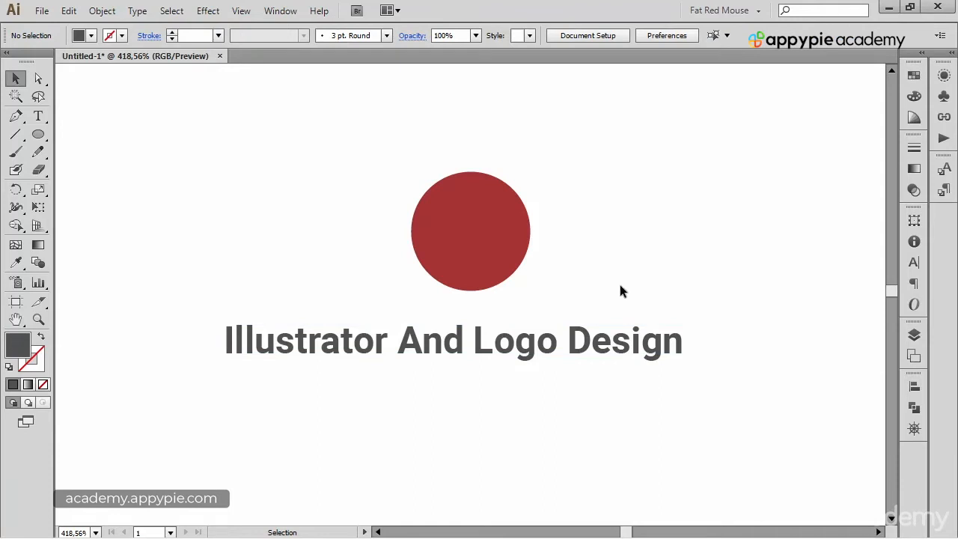
click(613, 340)
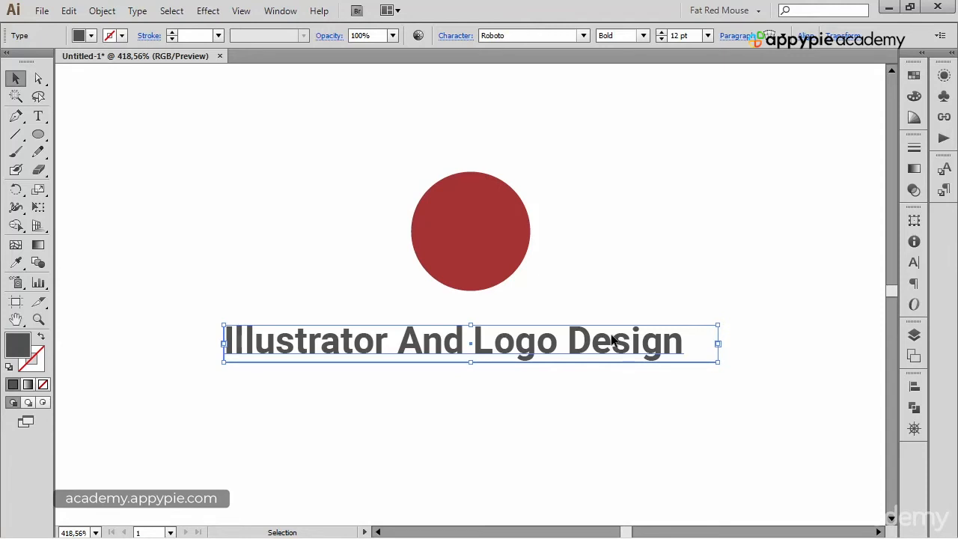
click(559, 135)
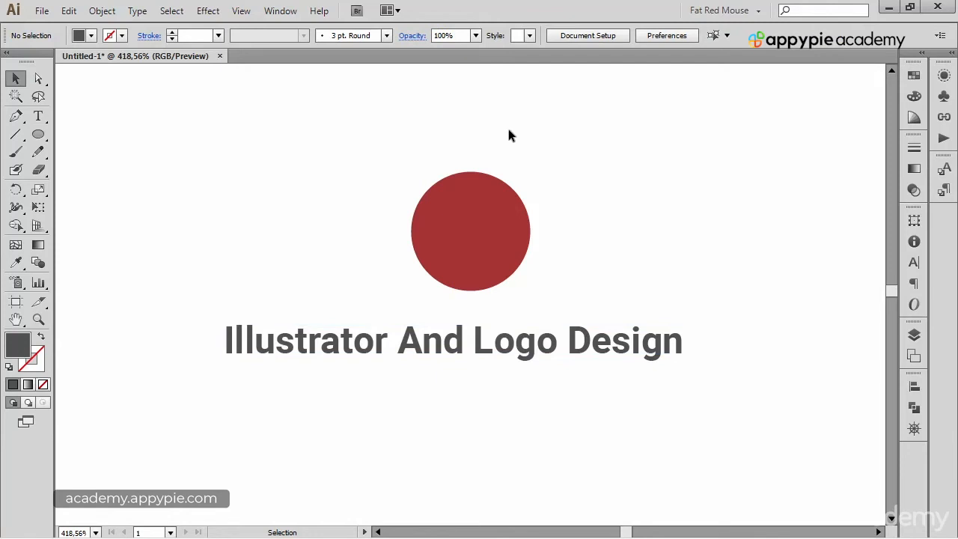
drag(403, 114, 577, 436)
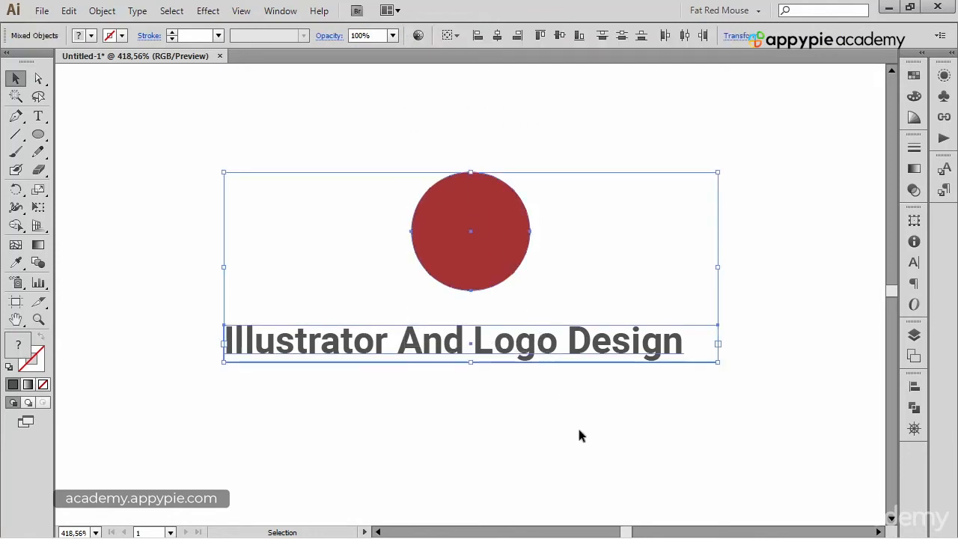
click(576, 392)
click(586, 359)
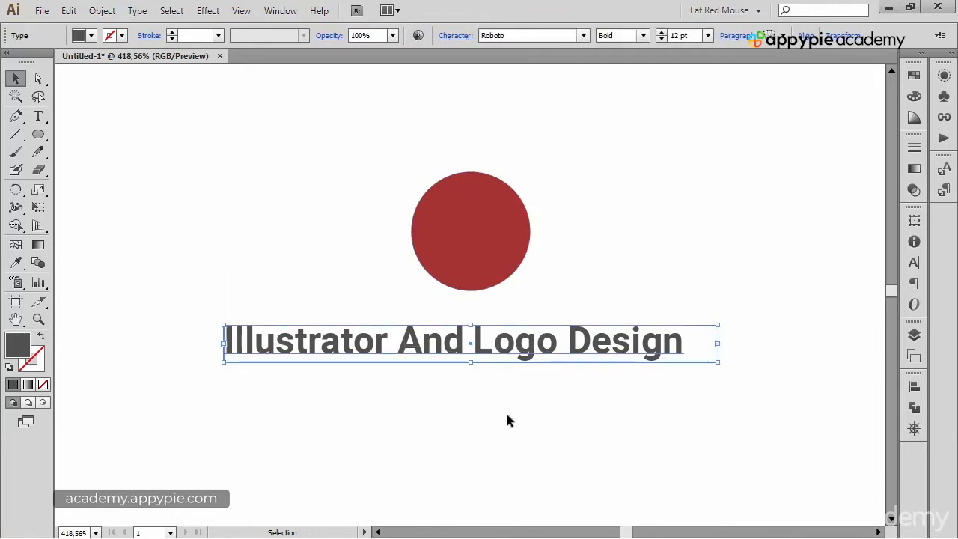
click(465, 263)
click(576, 109)
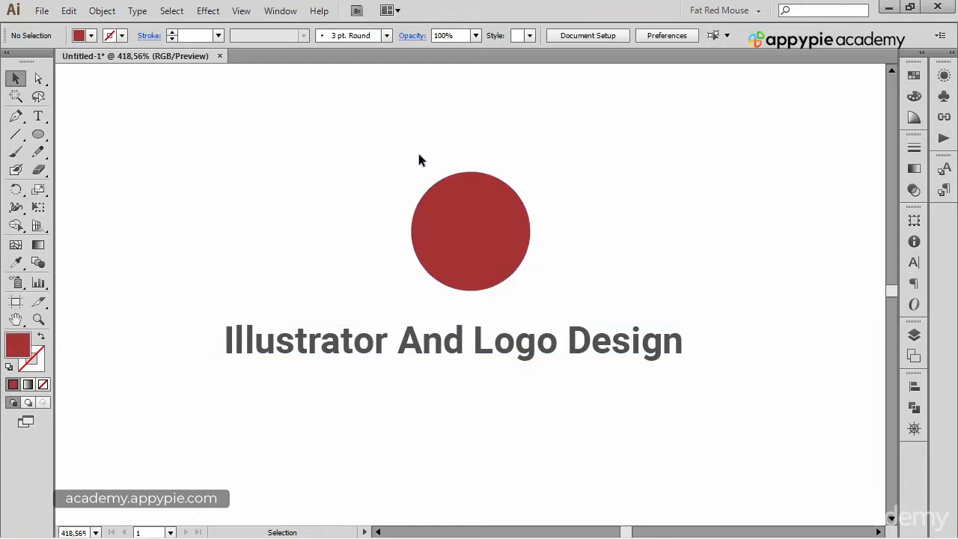
Step: Align the circle and the "Illustrator And Logo Design" text on their horizontal centers
drag(414, 151, 556, 381)
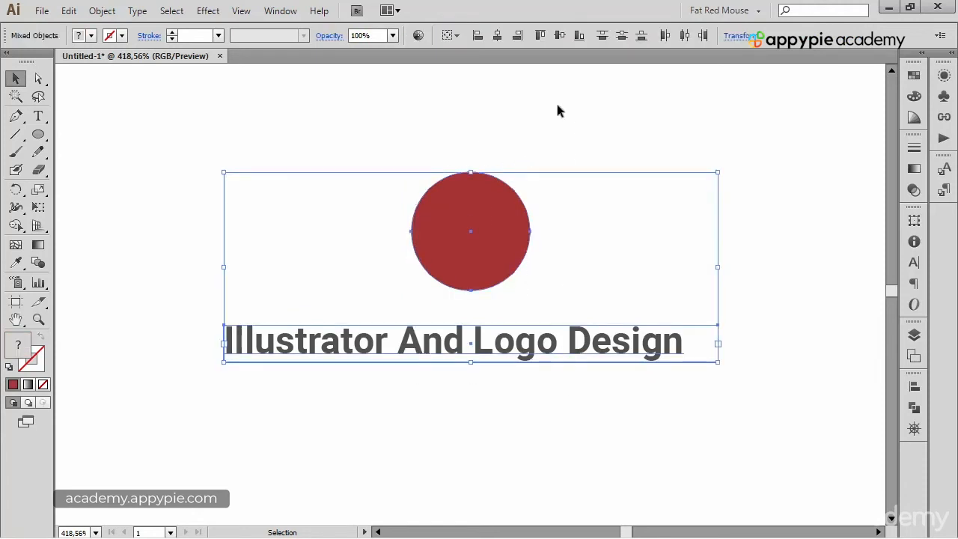
click(498, 37)
click(634, 433)
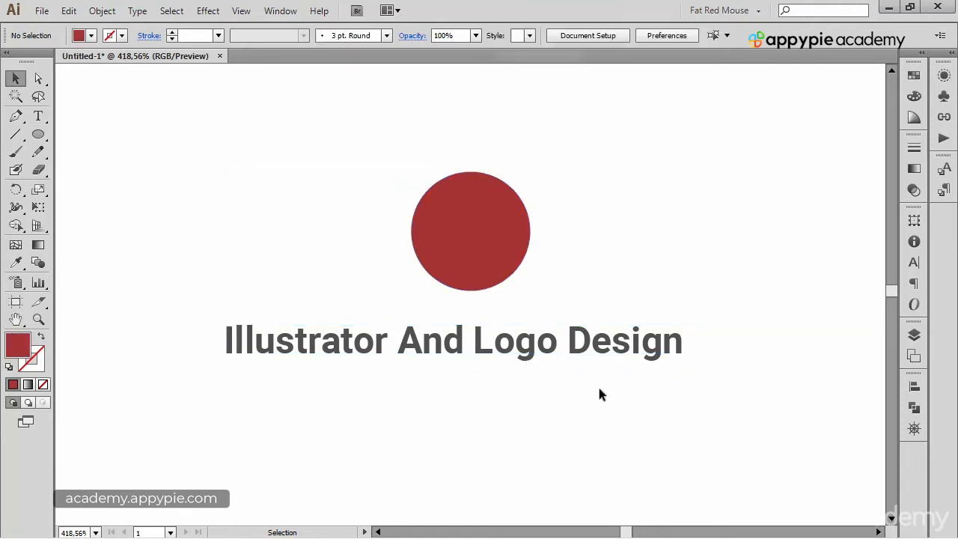
Step: Apply the Outline Object path effect to the text below the circle, keeping it as live type
click(486, 217)
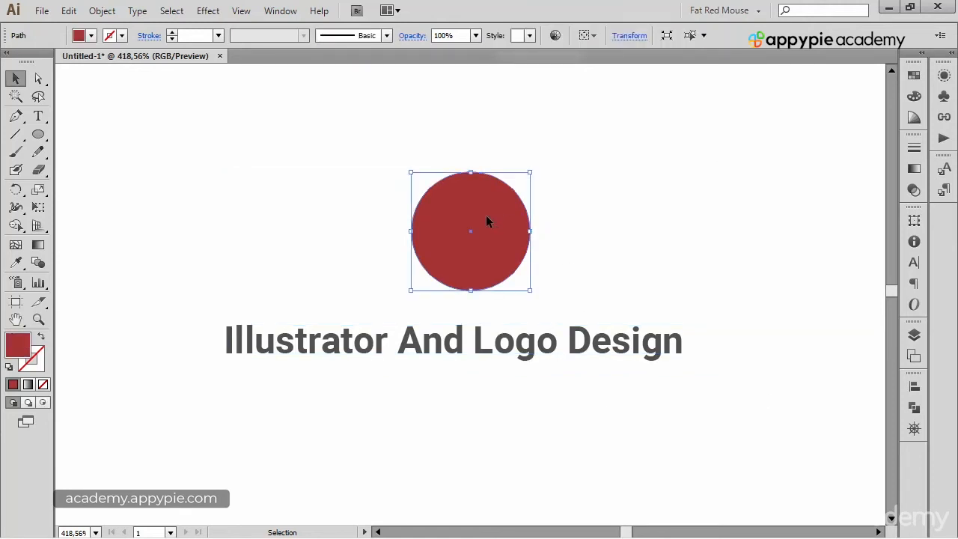
click(588, 338)
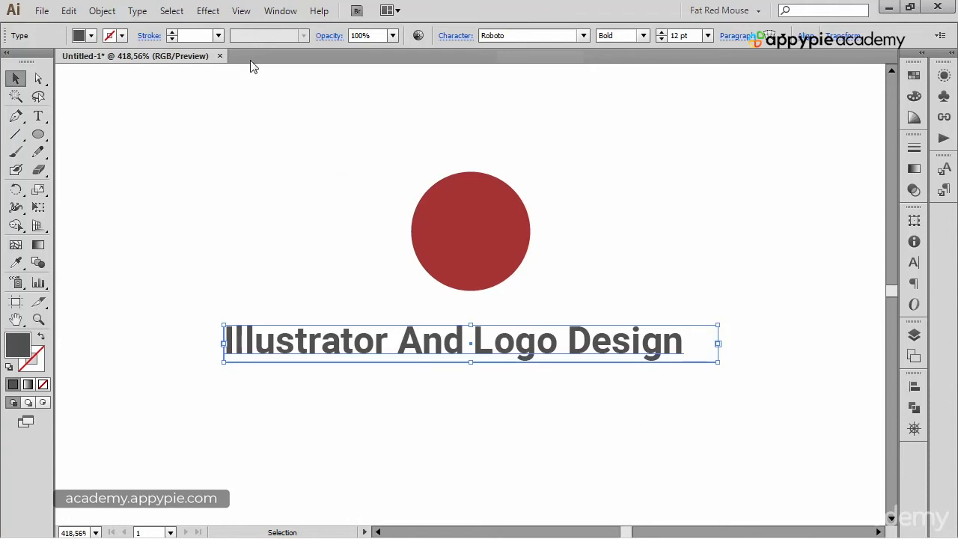
click(210, 12)
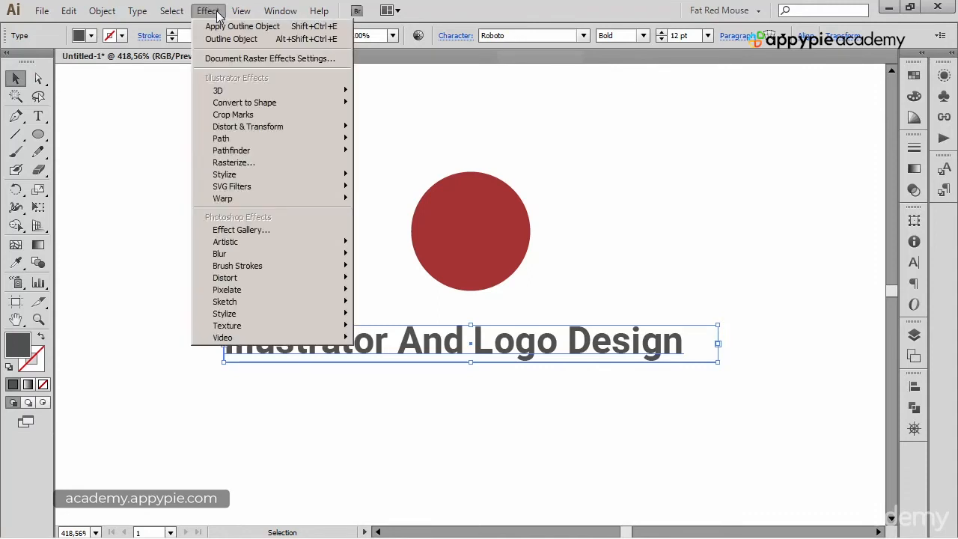
mouse_move(350, 139)
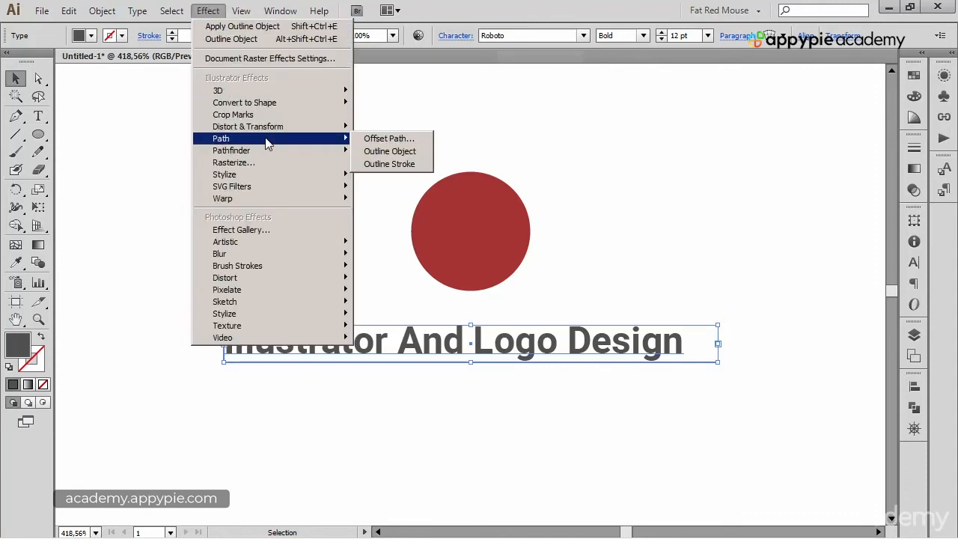
click(389, 151)
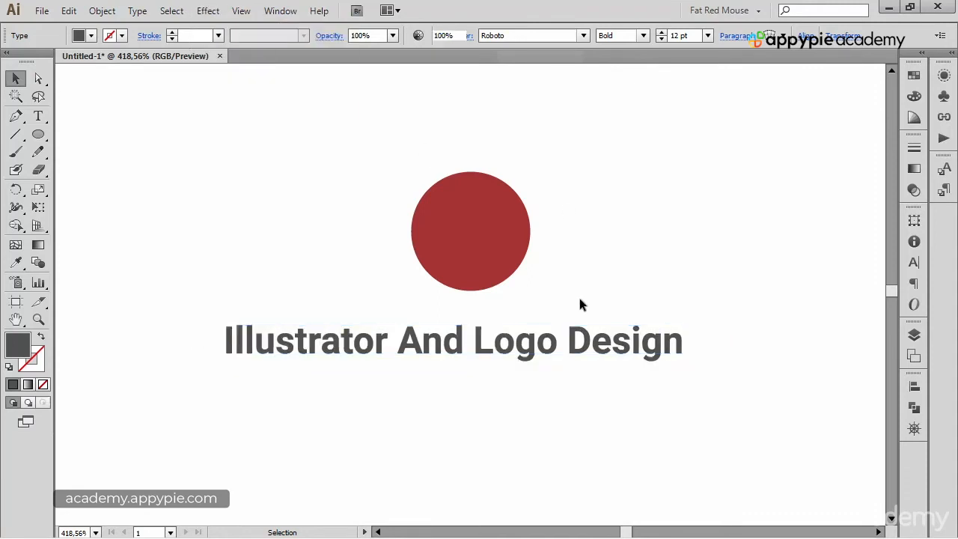
Step: Replace the word "And" with "&" so the text reads "Illustrator & Logo Design"
click(581, 348)
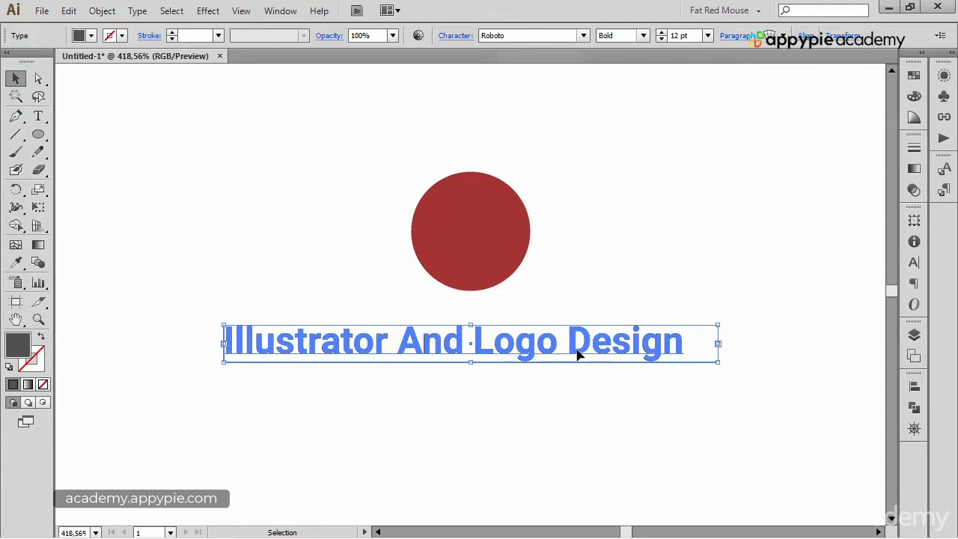
click(38, 115)
double_click(407, 343)
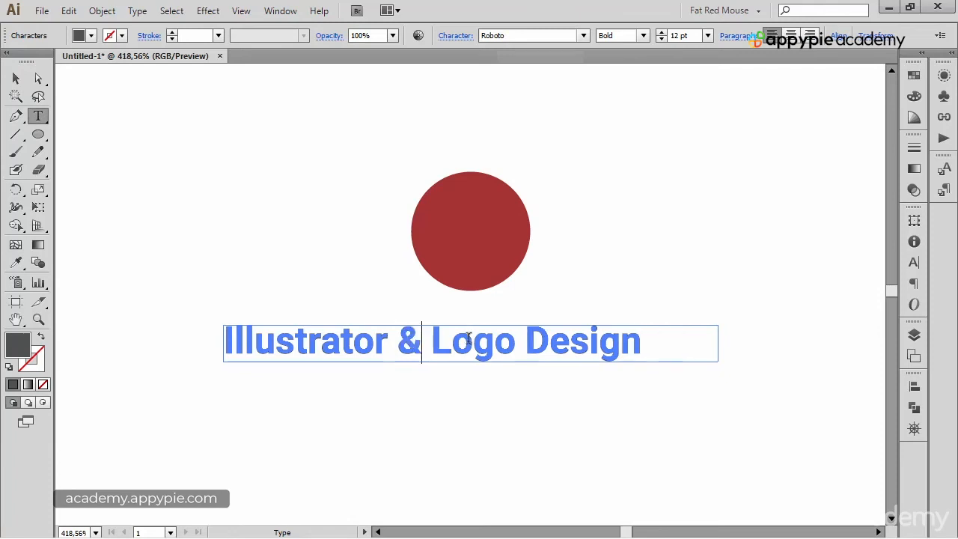
ctrl+click(647, 242)
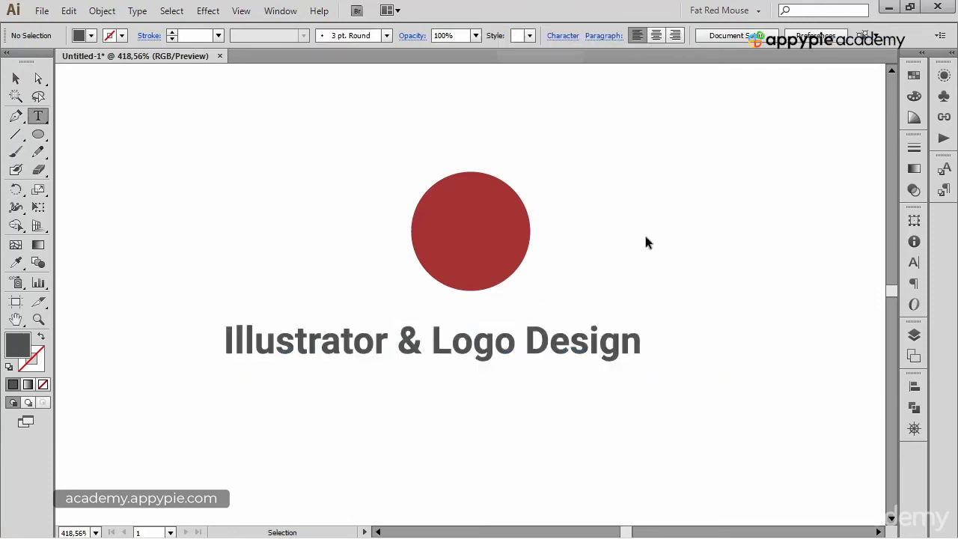
Step: Try to center the circle horizontally over the "Illustrator & Logo Design" text
ctrl+click(588, 337)
drag(426, 148, 541, 382)
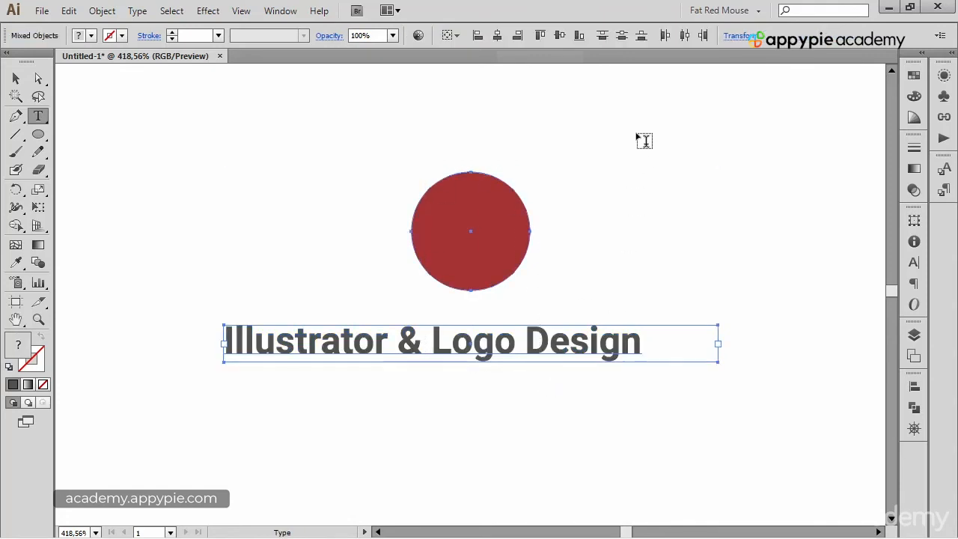
click(498, 36)
click(25, 84)
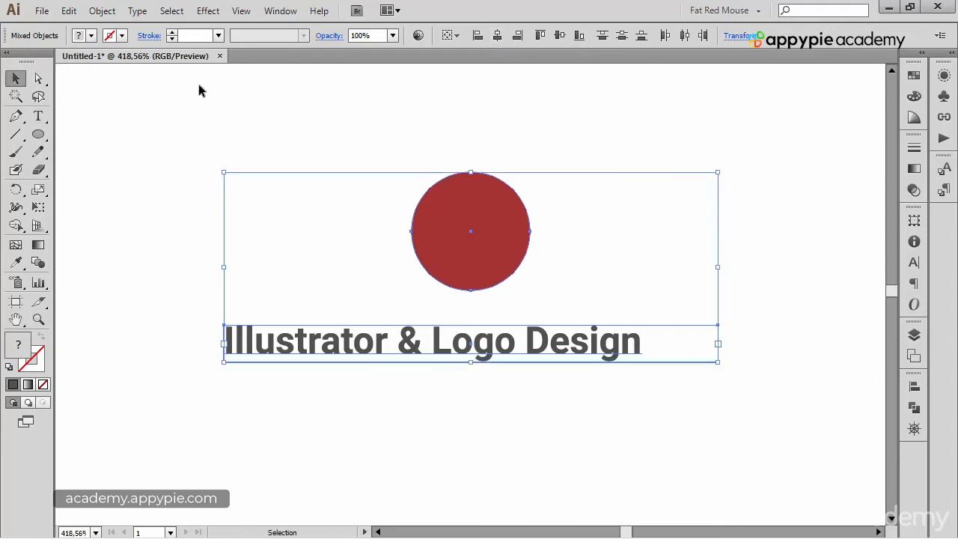
click(288, 108)
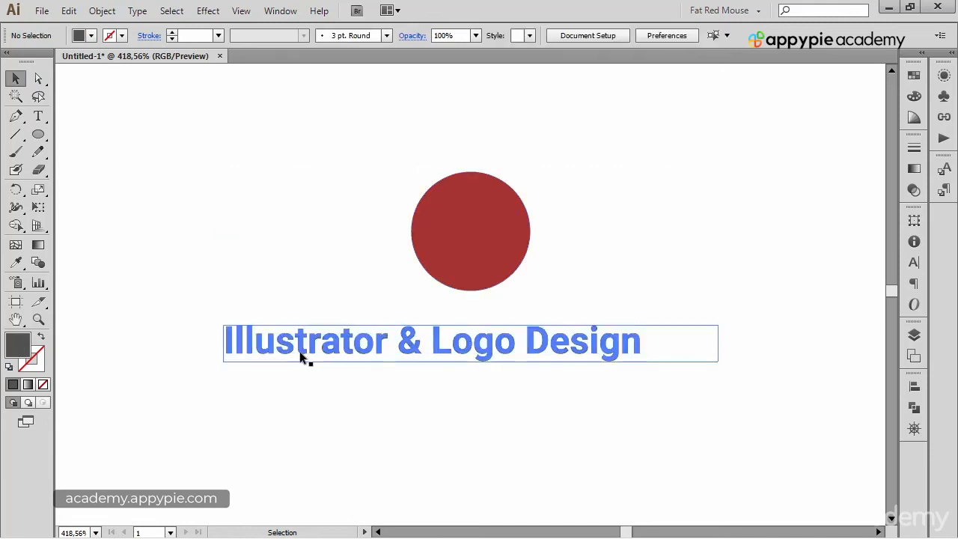
Step: Turn on Use Preview Bounds in the alignment options
click(302, 358)
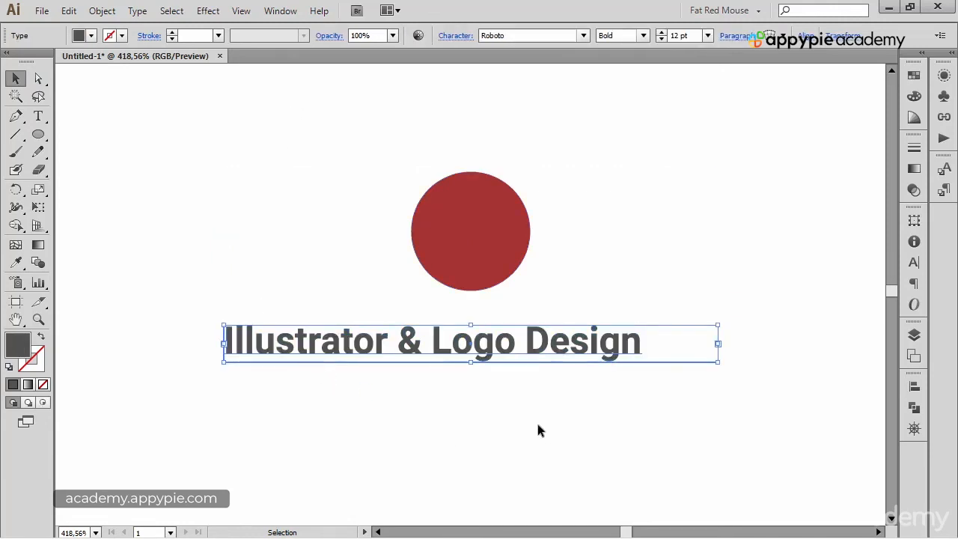
click(914, 387)
click(891, 377)
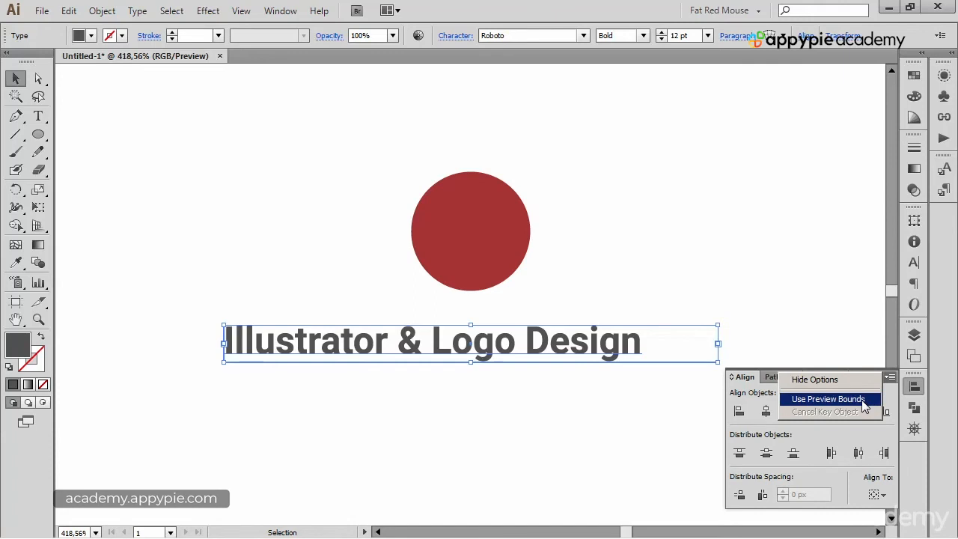
click(862, 402)
Step: Align the circle and the "Illustrator & Logo Design" text on their horizontal centers using the preview bounds
click(572, 413)
drag(545, 402, 457, 214)
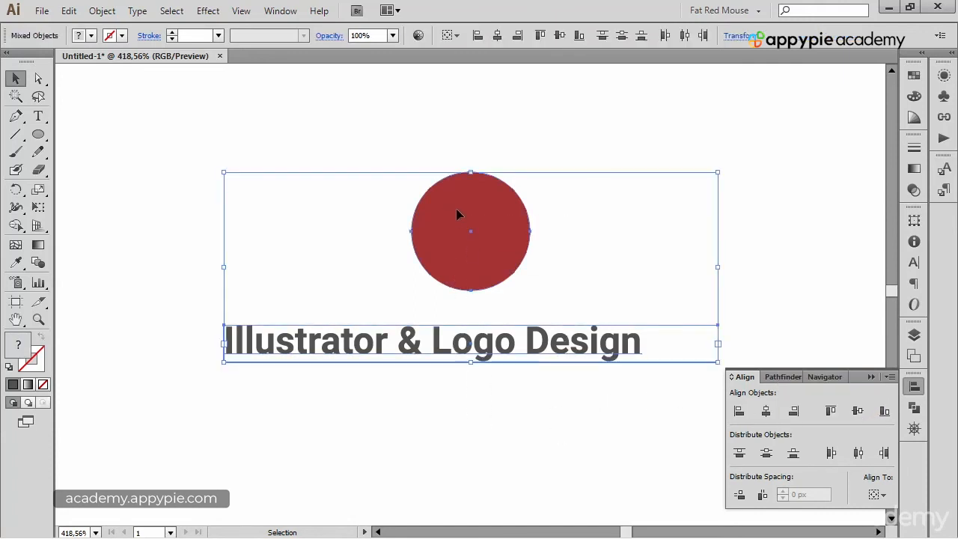
click(501, 37)
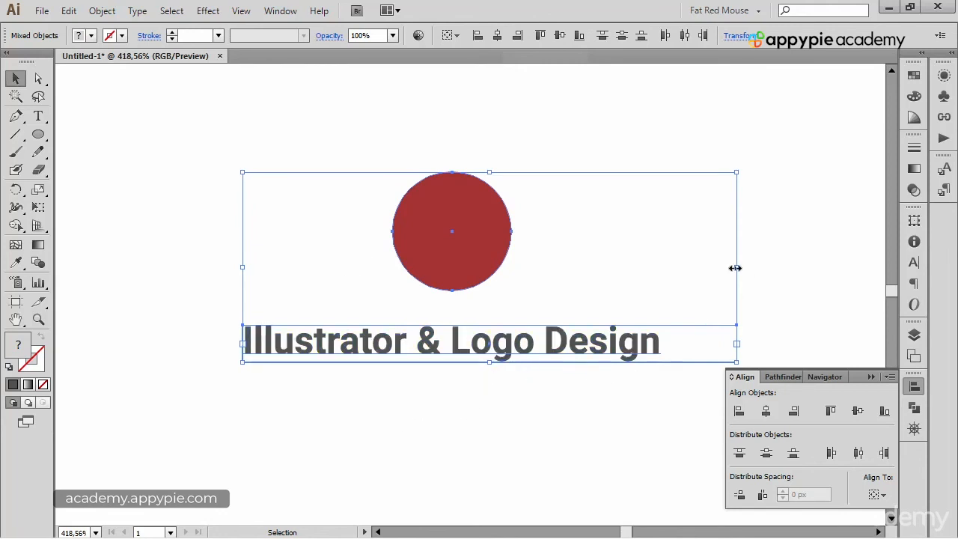
Step: Shorten the text below the circle to "Logo Design"
click(39, 116)
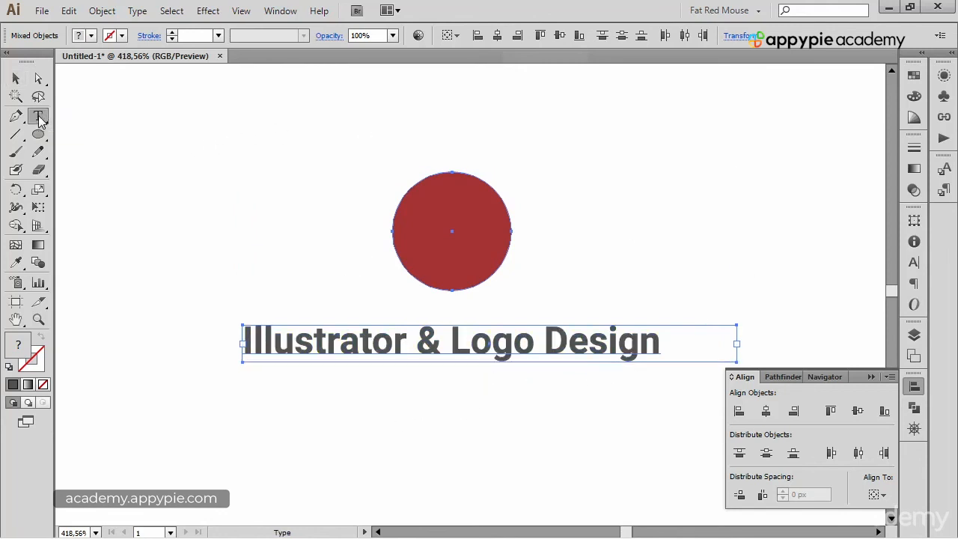
drag(450, 331, 265, 331)
key(Delete)
key(Delete)
key(Delete)
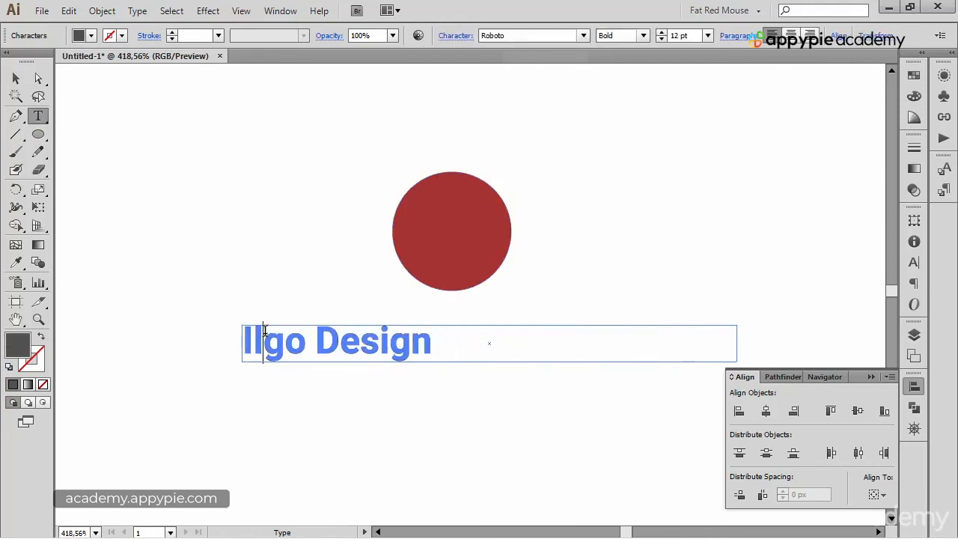
text(Lo)
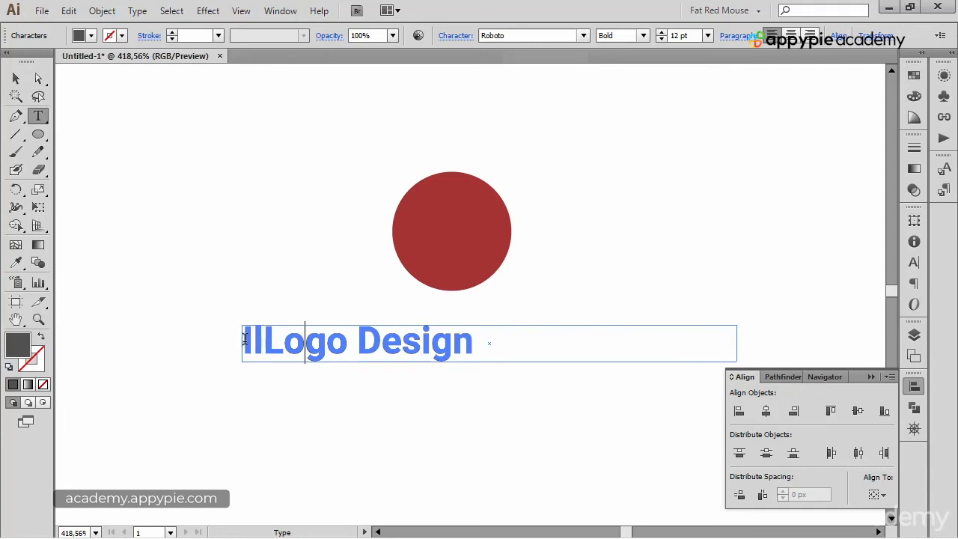
drag(261, 338, 229, 342)
key(Delete)
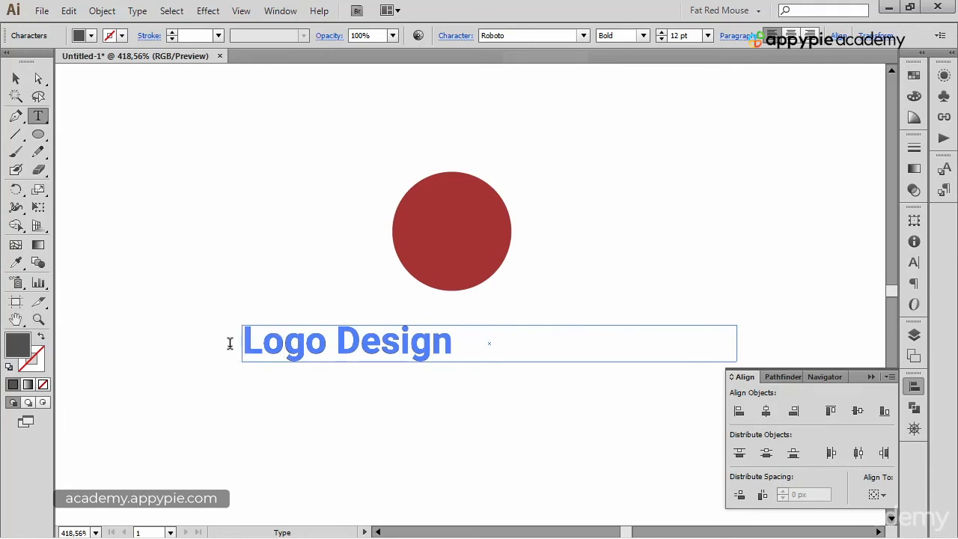
key(Escape)
Step: Center the circle and the "Logo Design" text horizontally with each other, and clear the selection
drag(299, 154, 487, 418)
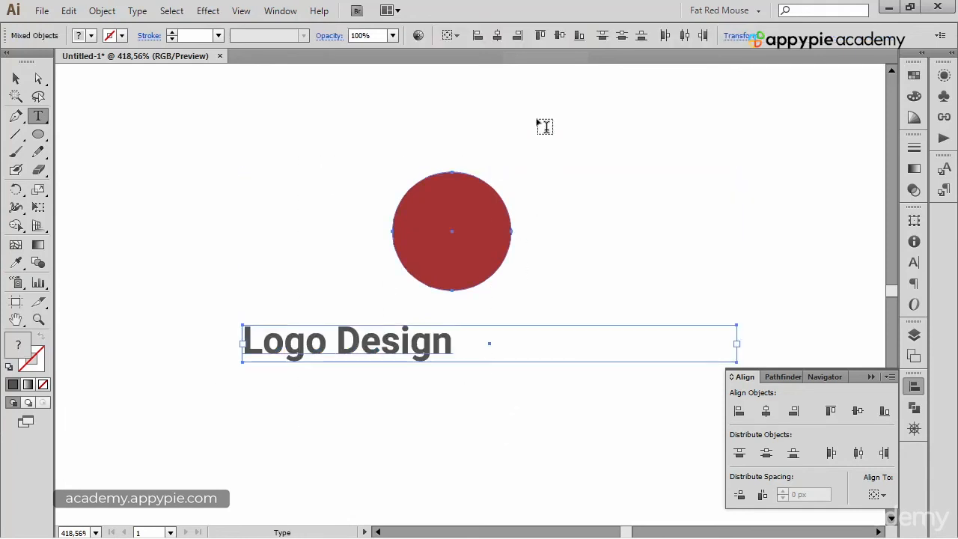
click(497, 35)
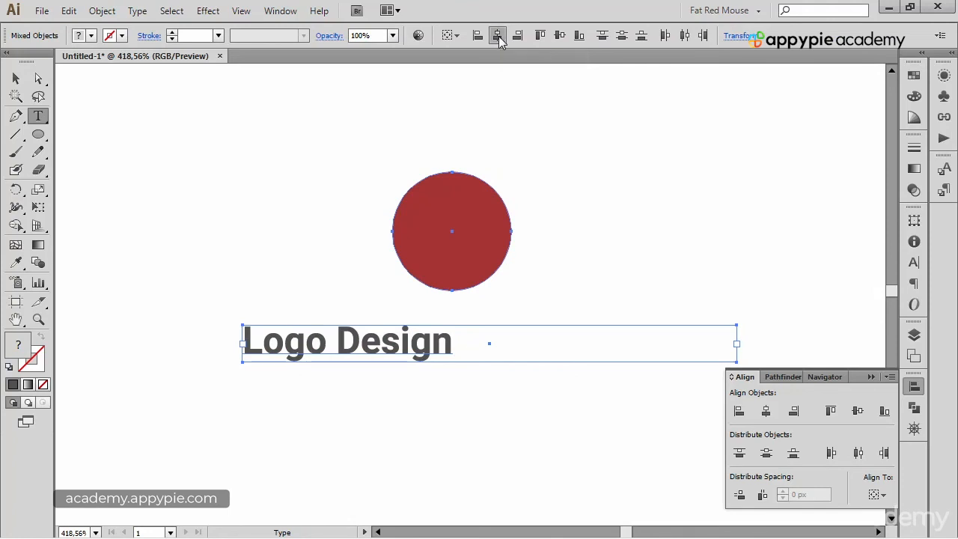
ctrl+click(544, 151)
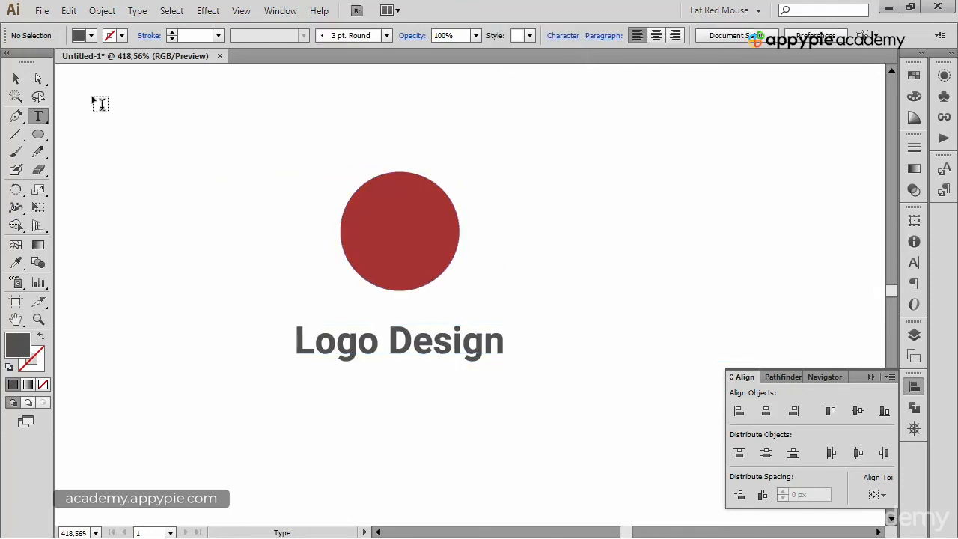
Step: Extend the bottom edge of the "Logo Design" text frame downward to roughly twice its height
click(16, 77)
click(424, 350)
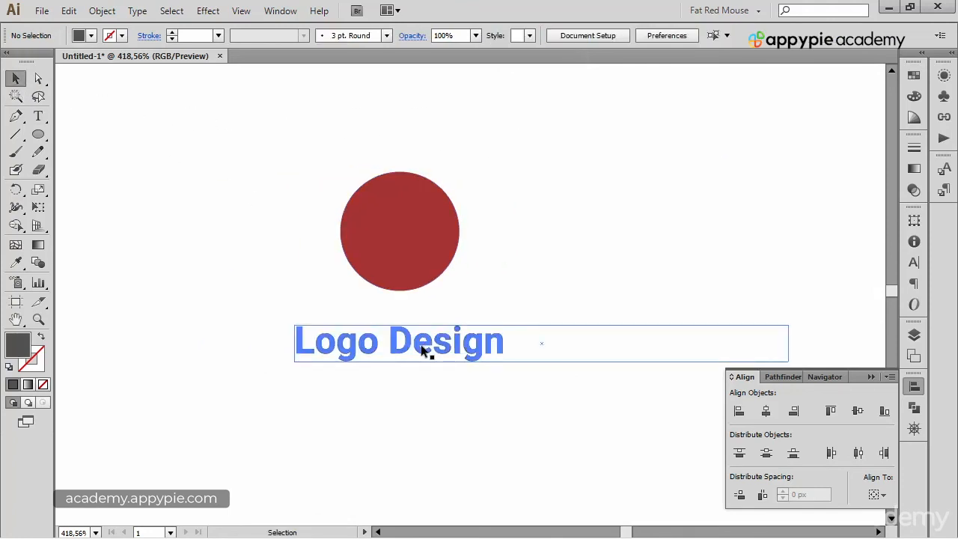
click(423, 351)
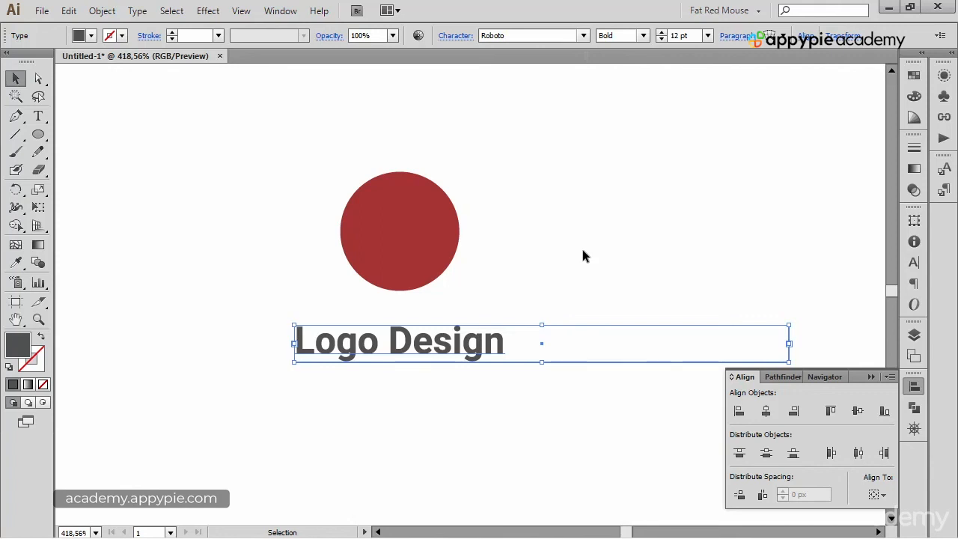
drag(542, 363, 552, 410)
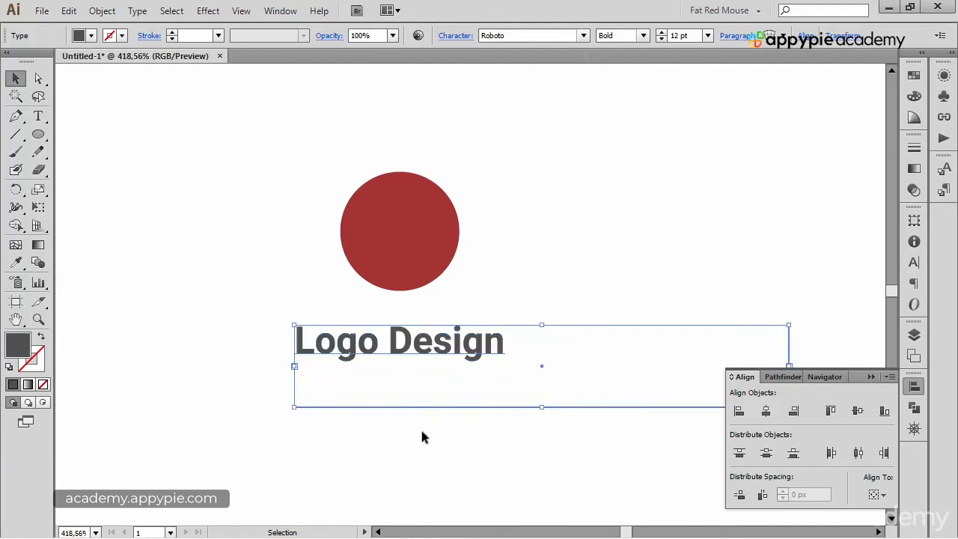
Step: Move the "Logo Design" text to the right side of the circle and set its font size to 17 pt
drag(344, 355, 537, 234)
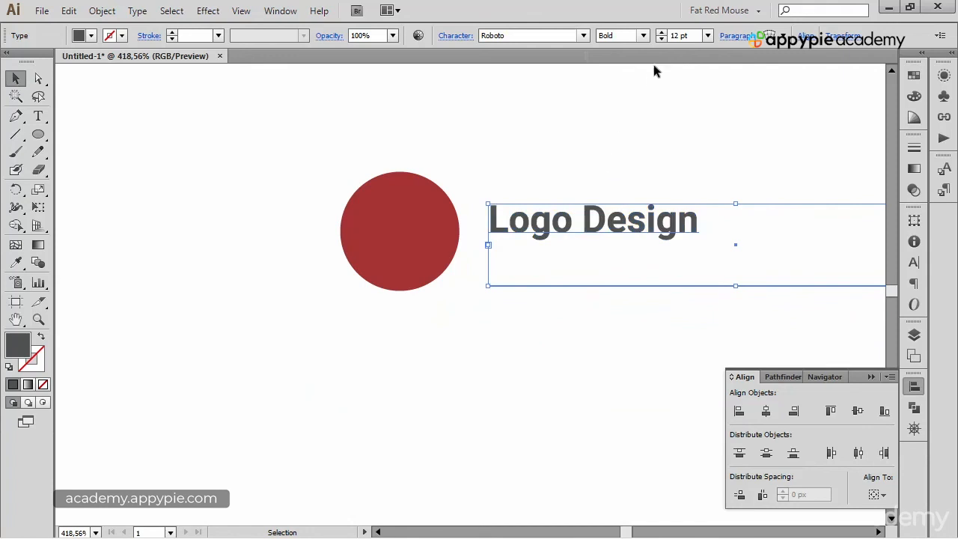
click(661, 33)
click(661, 33)
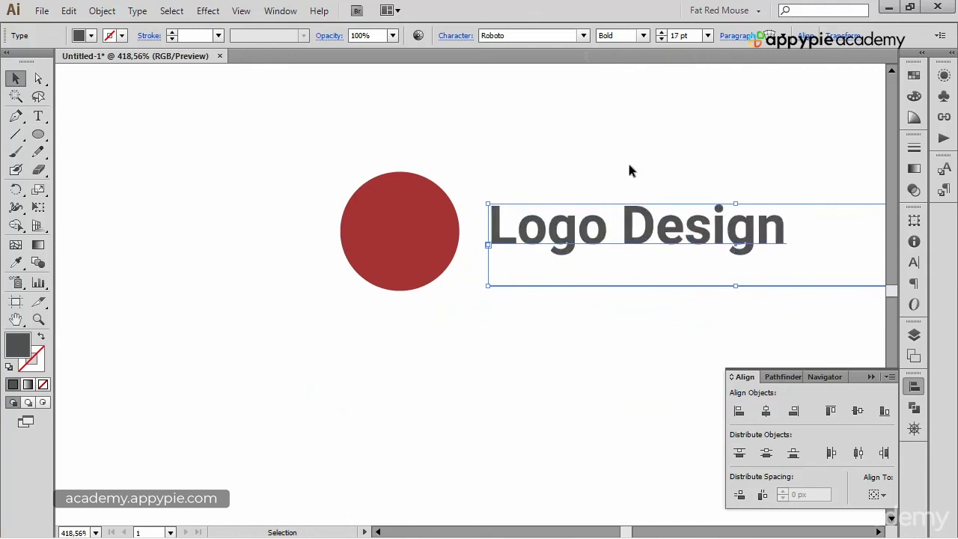
click(592, 187)
Step: Align the circle and the "Logo Design" text on their vertical centers, and clear the selection
scroll(512, 175, right, 2)
drag(289, 165, 449, 251)
click(561, 35)
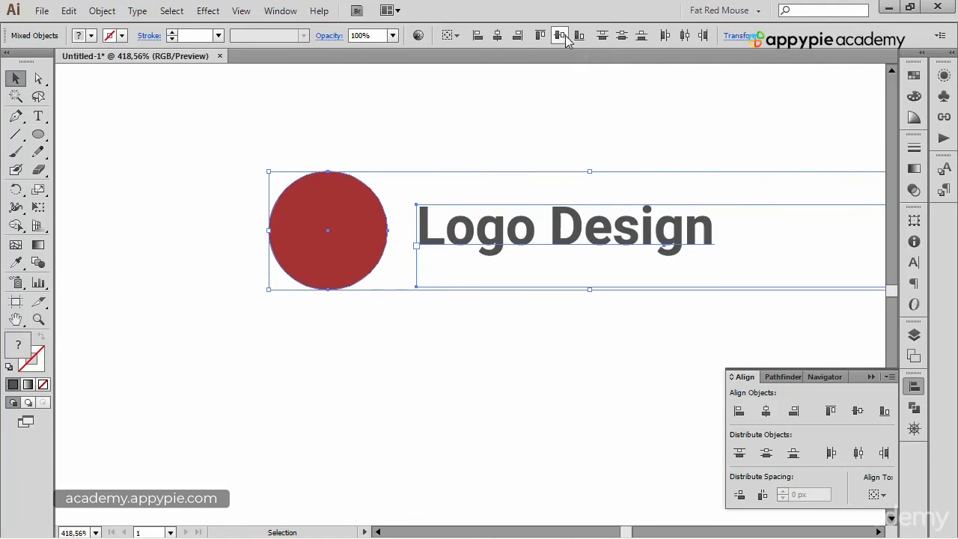
click(544, 122)
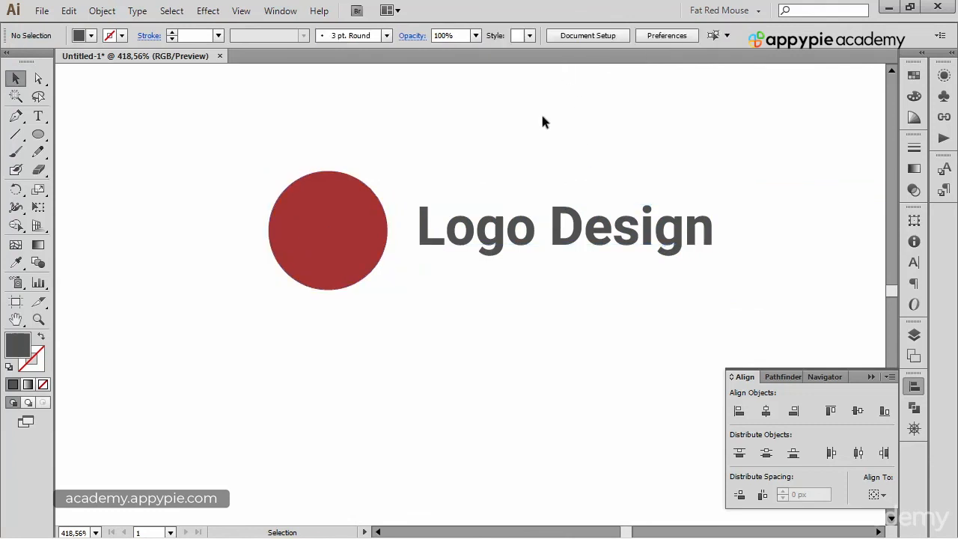
click(357, 217)
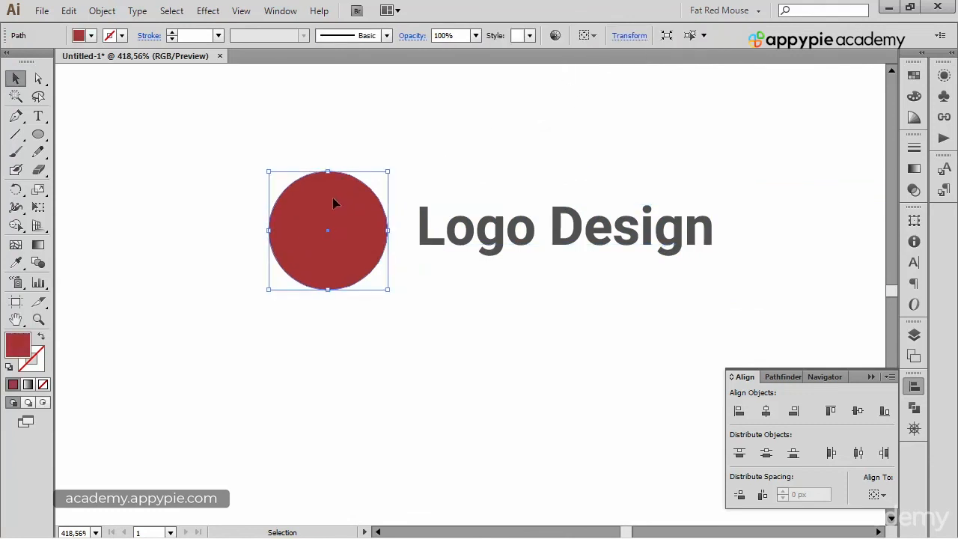
click(424, 225)
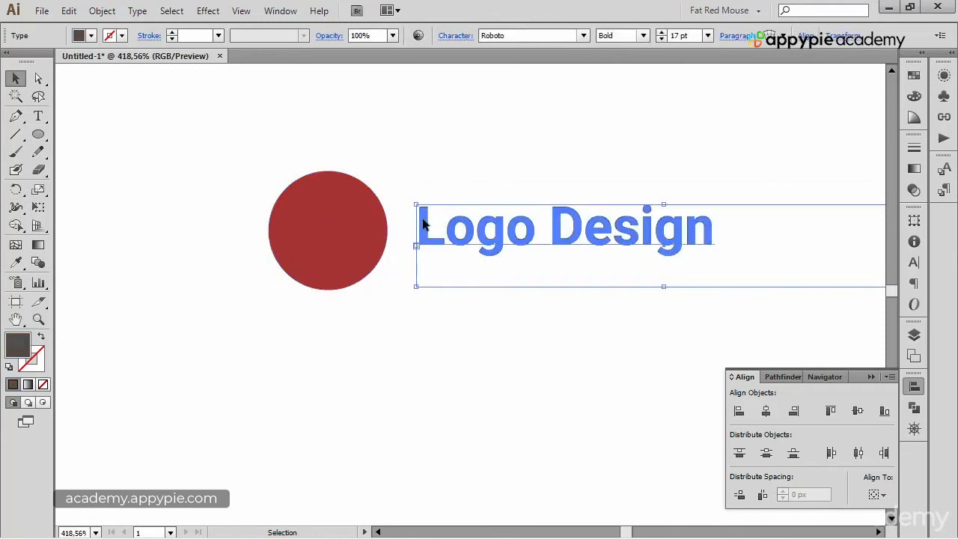
click(369, 224)
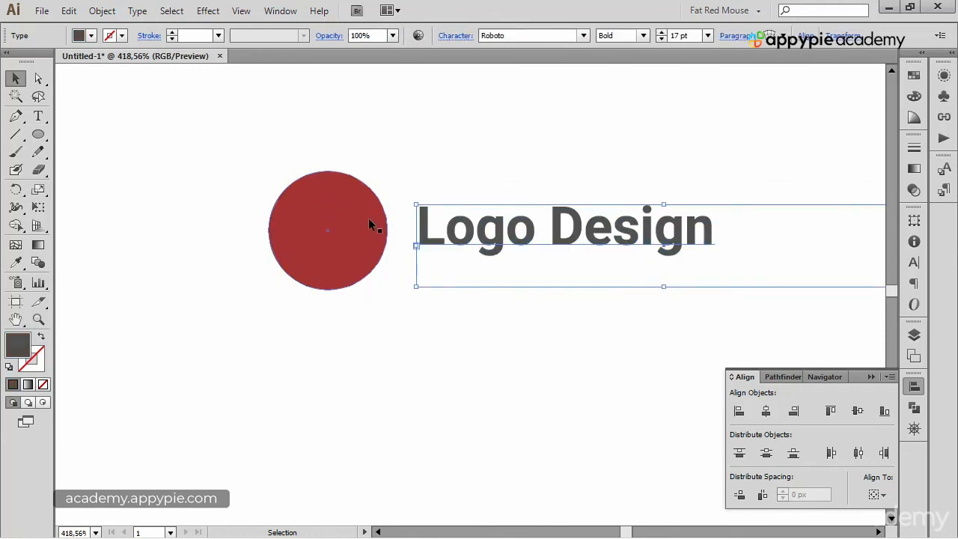
click(423, 218)
click(596, 344)
key(space)
drag(637, 316, 610, 347)
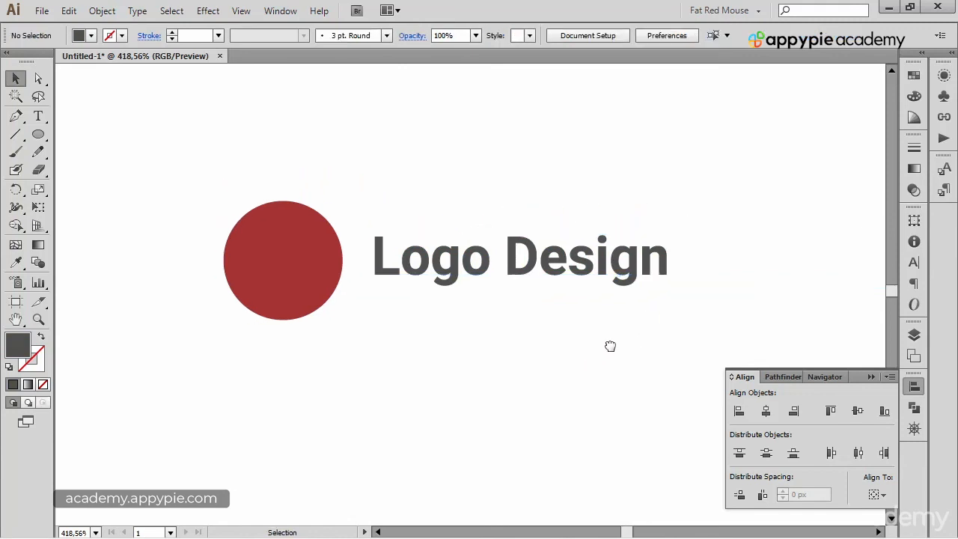